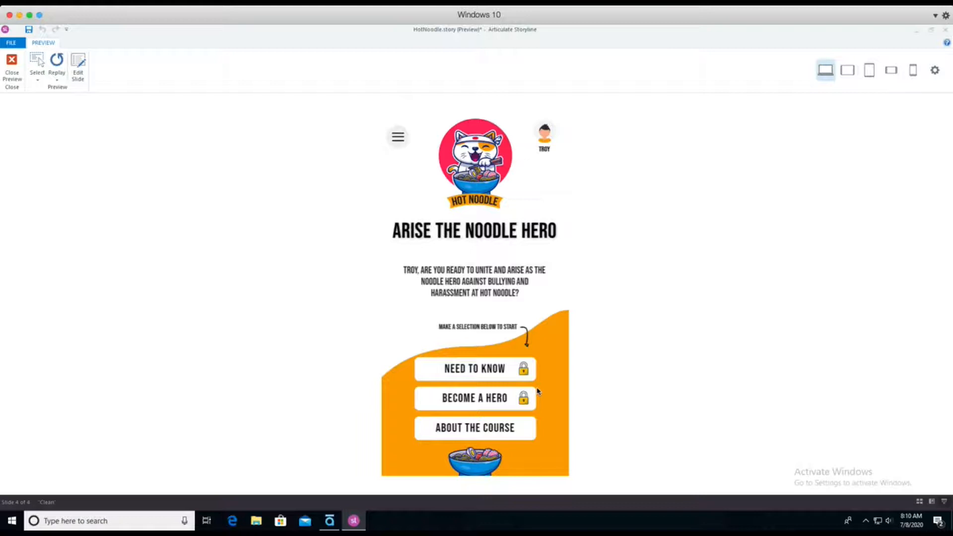
# Test the Need to Know button in the slide preview, and close the preview.
pyautogui.click(502, 366)
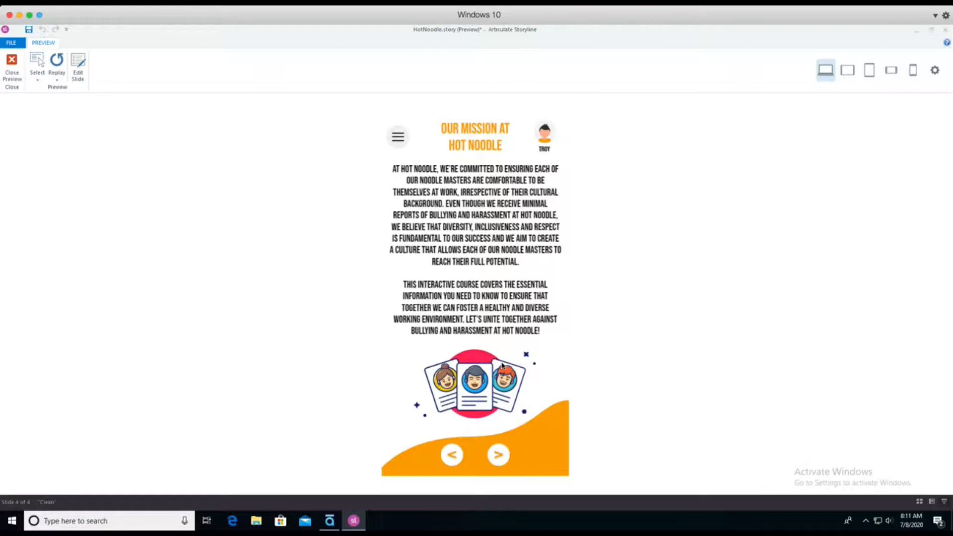
pyautogui.press('Escape')
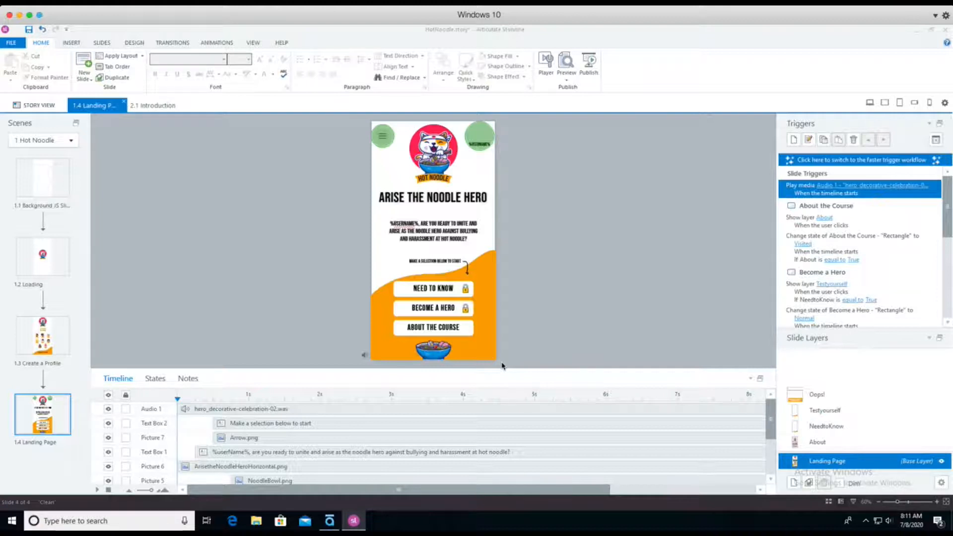
# On the Need to Know button's layer, move the white circle to about X 288 px, Y -175 px and the orange circle to X -1047 px, Y -123 px.
pyautogui.click(464, 289)
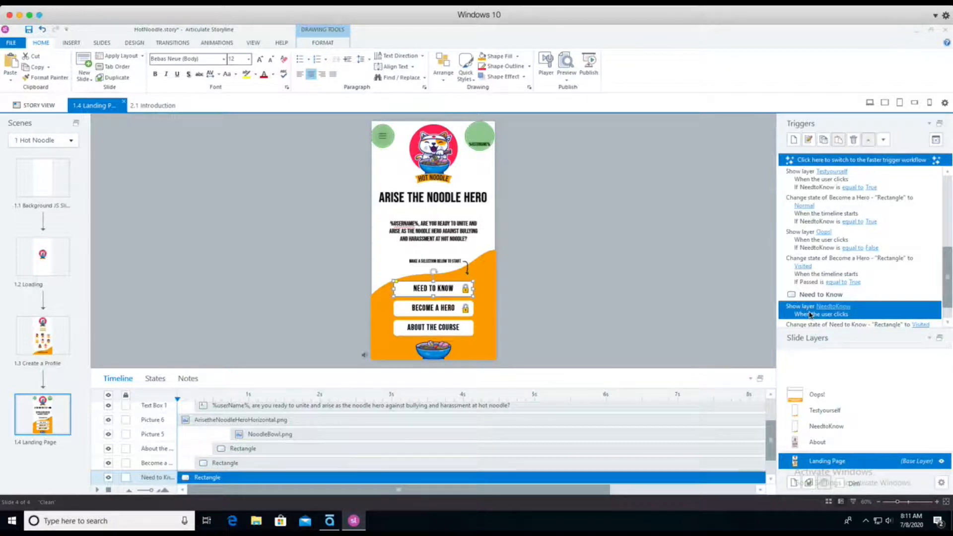
pyautogui.click(850, 426)
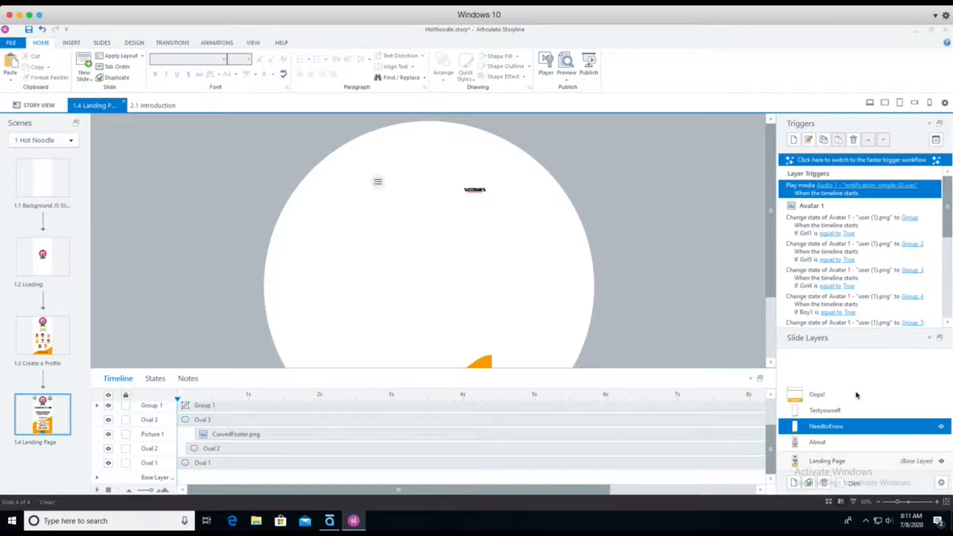
pyautogui.click(437, 282)
pyautogui.moveTo(422, 282); pyautogui.dragTo(610, 281)
pyautogui.moveTo(419, 270); pyautogui.dragTo(222, 281)
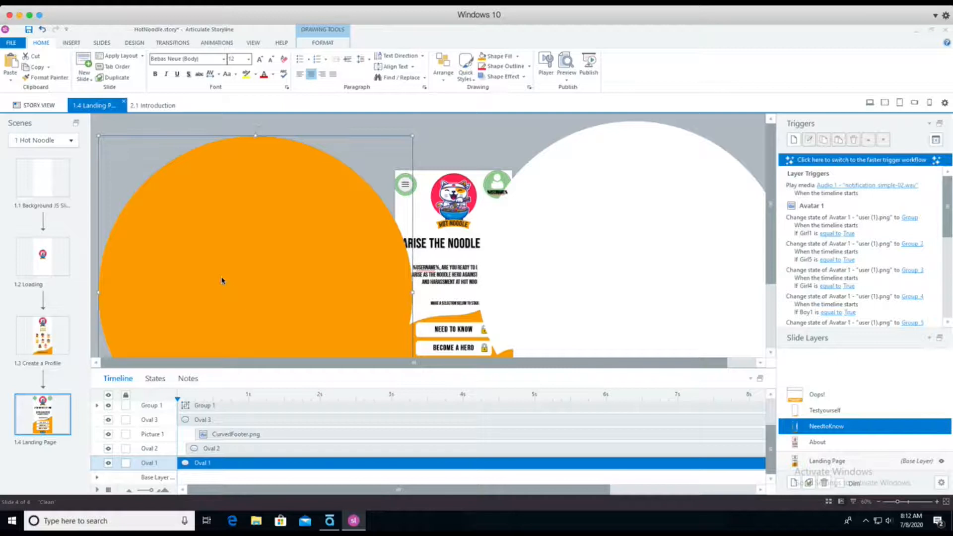
# Review the orange circle's Shape entrance animation and its effect options, including the From Bottom enter direction.
pyautogui.click(215, 43)
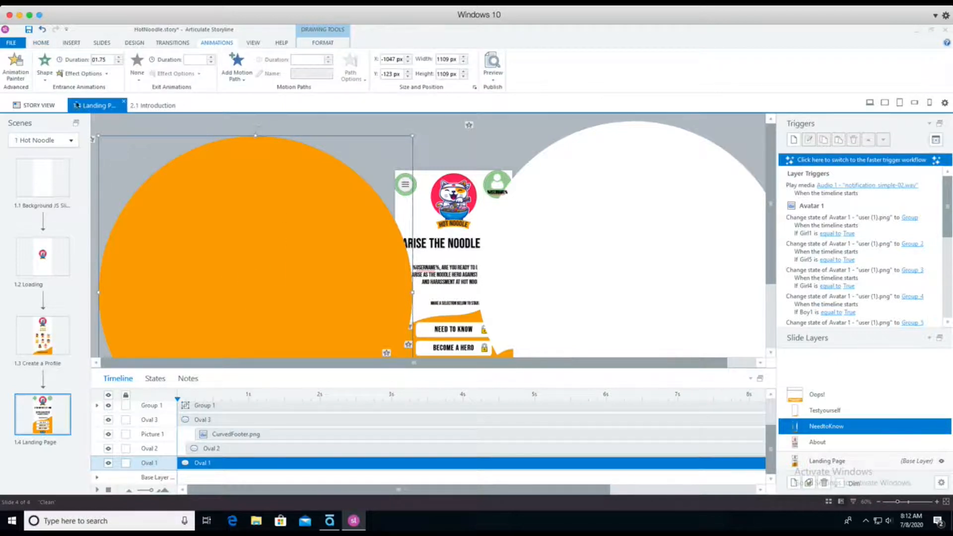
pyautogui.click(46, 77)
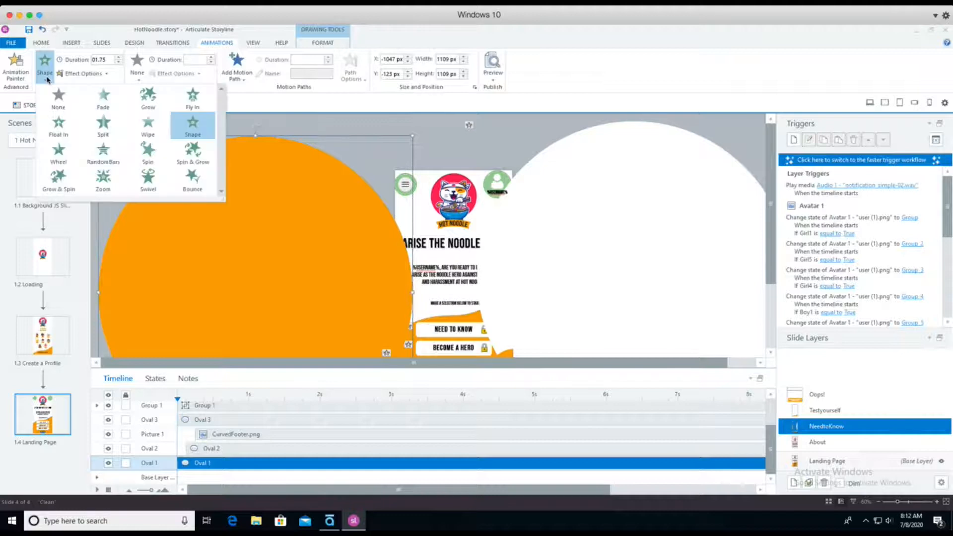
pyautogui.click(80, 78)
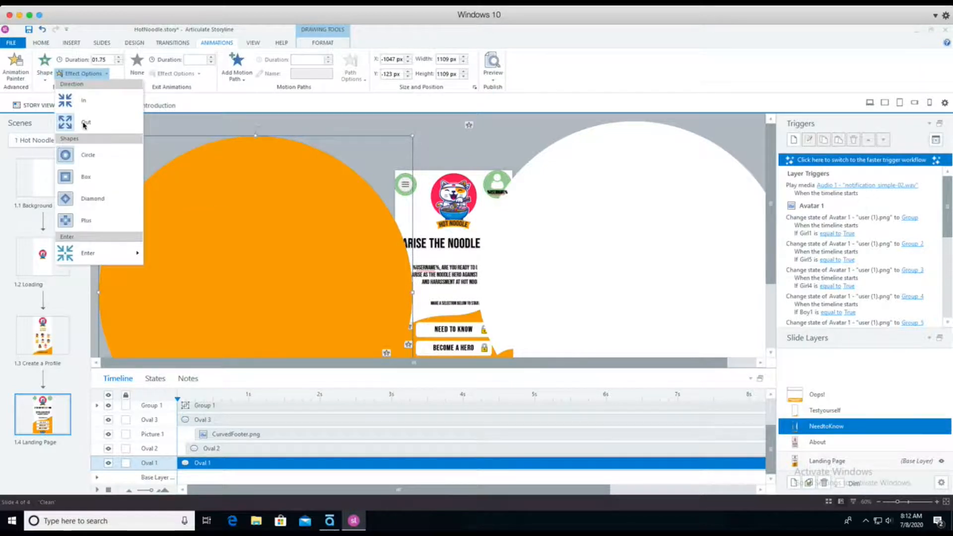
pyautogui.moveTo(87, 254)
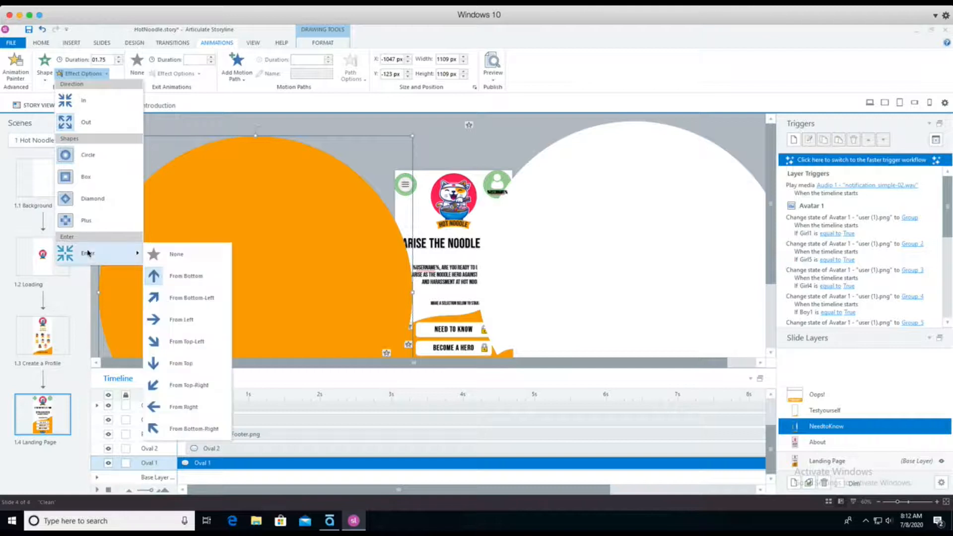
pyautogui.click(187, 274)
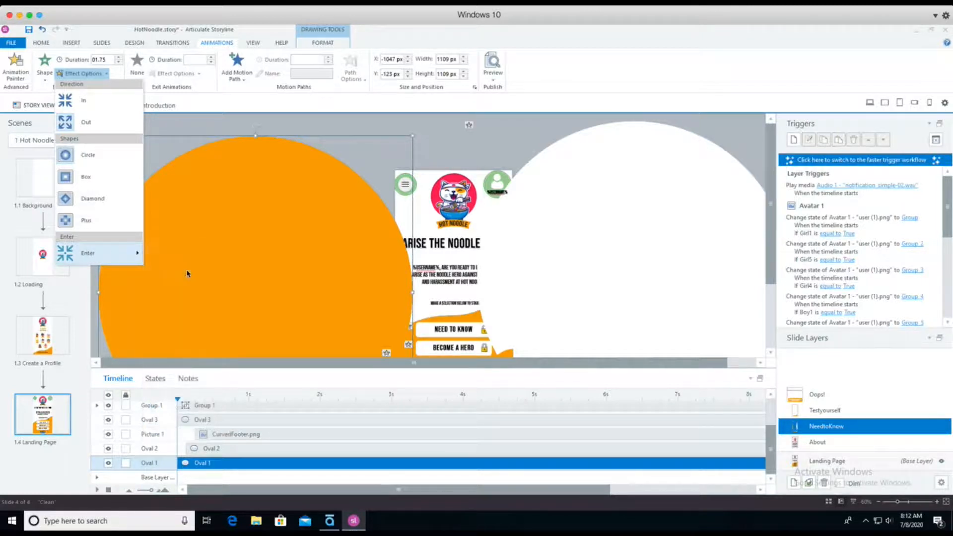
pyautogui.click(461, 165)
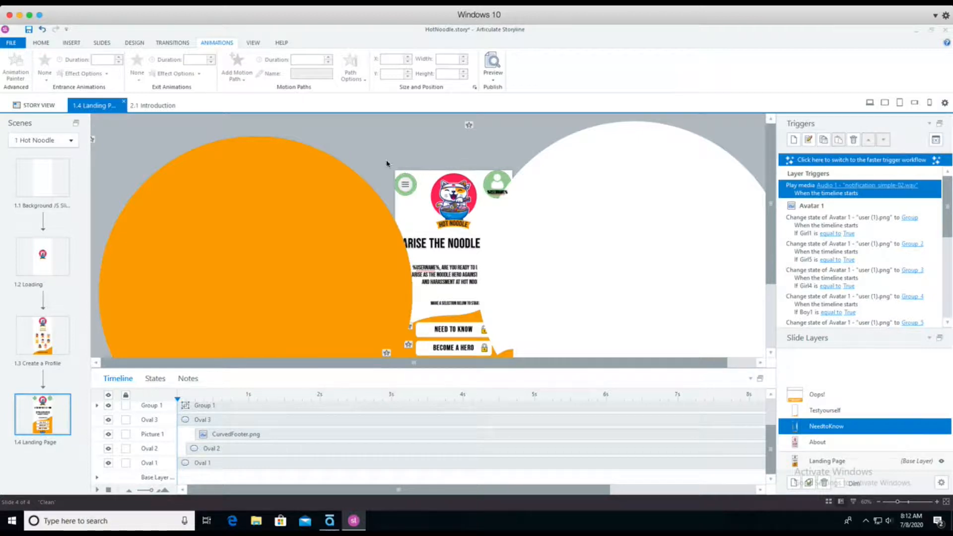
pyautogui.moveTo(385, 162)
pyautogui.mouseDown()
pyautogui.moveTo(408, 204)
pyautogui.moveTo(436, 223)
pyautogui.moveTo(564, 246)
pyautogui.mouseUp()
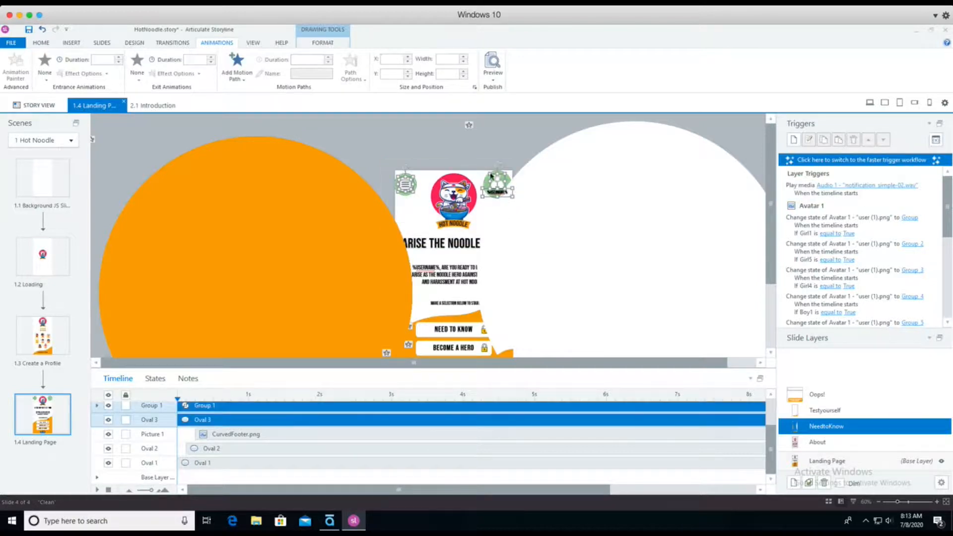
pyautogui.moveTo(494, 177); pyautogui.dragTo(494, 135)
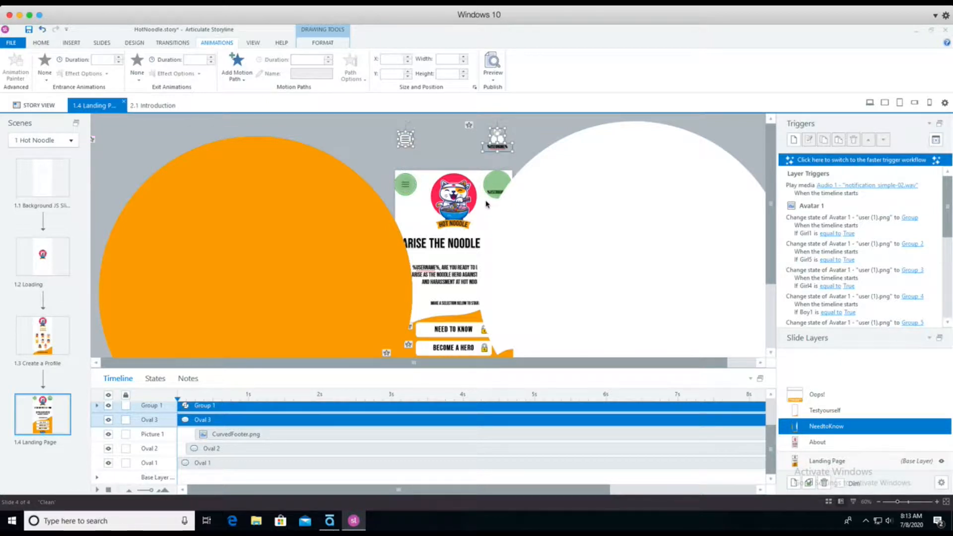
pyautogui.hotkey('ctrl', 'z')
pyautogui.hotkey('ctrl', 'z')
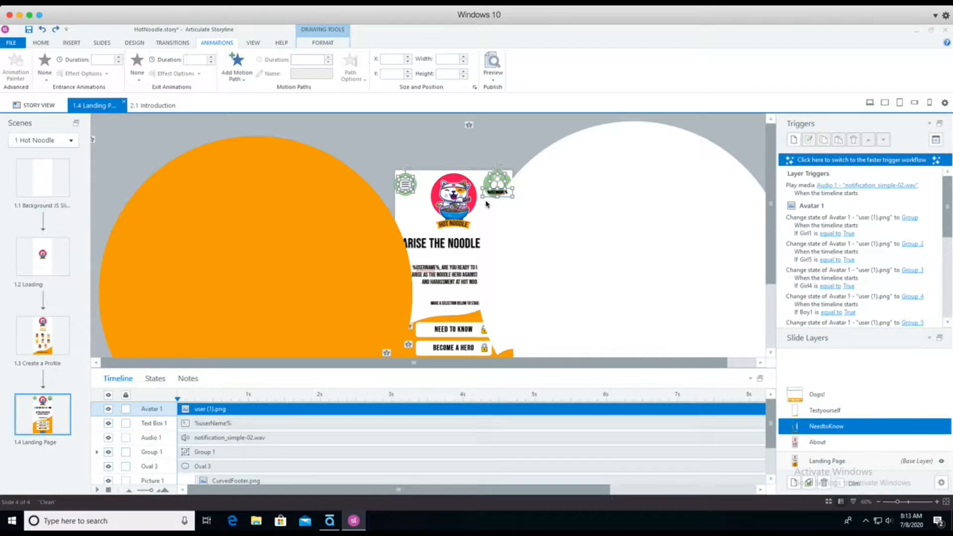
# Move the curved orange footer picture straight down below the slide, to about Y 819 px.
pyautogui.scroll(-2, 486, 203)
pyautogui.click(495, 288)
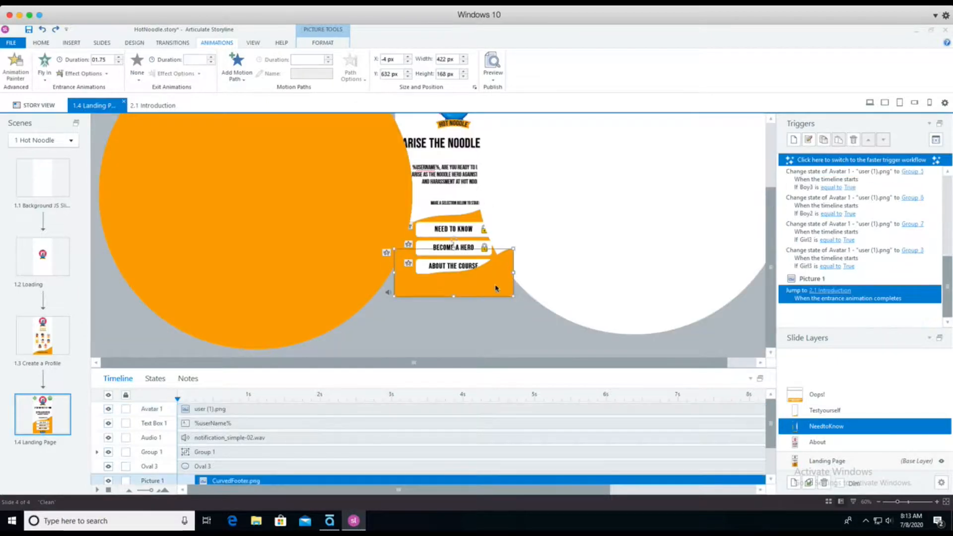
pyautogui.moveTo(495, 288); pyautogui.dragTo(496, 336)
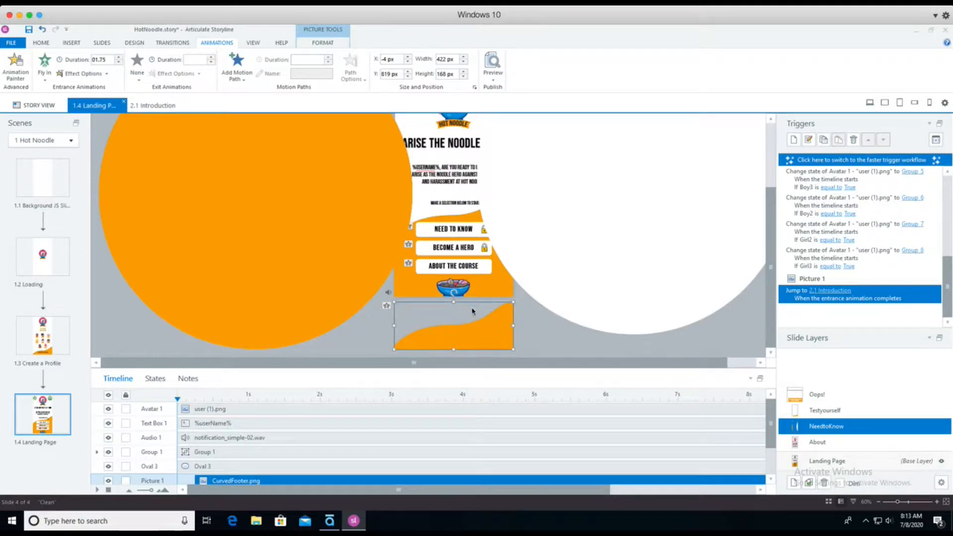
# Look through the Need to know scene from 2.1 Introduction to slide 2.4, and return to the Landing Page.
pyautogui.click(148, 106)
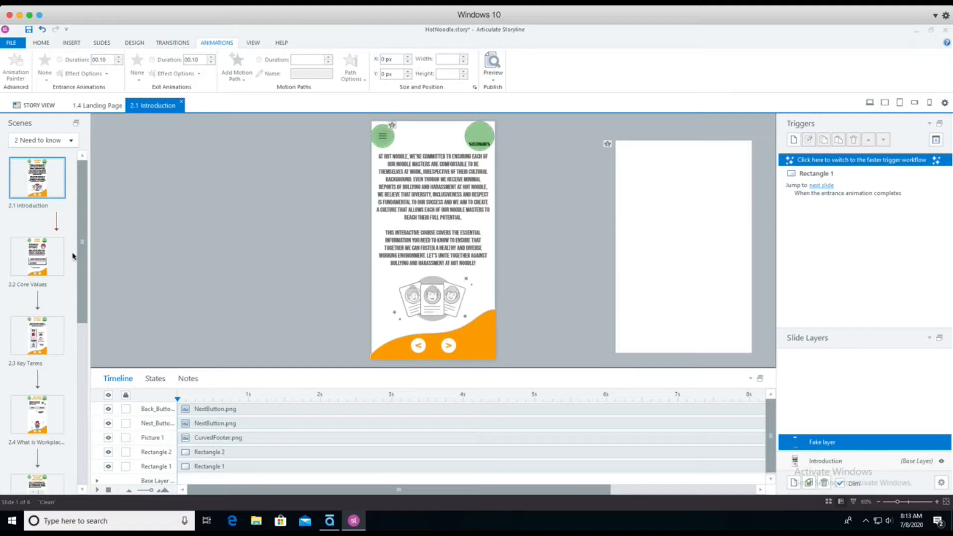
pyautogui.click(57, 258)
pyautogui.click(41, 320)
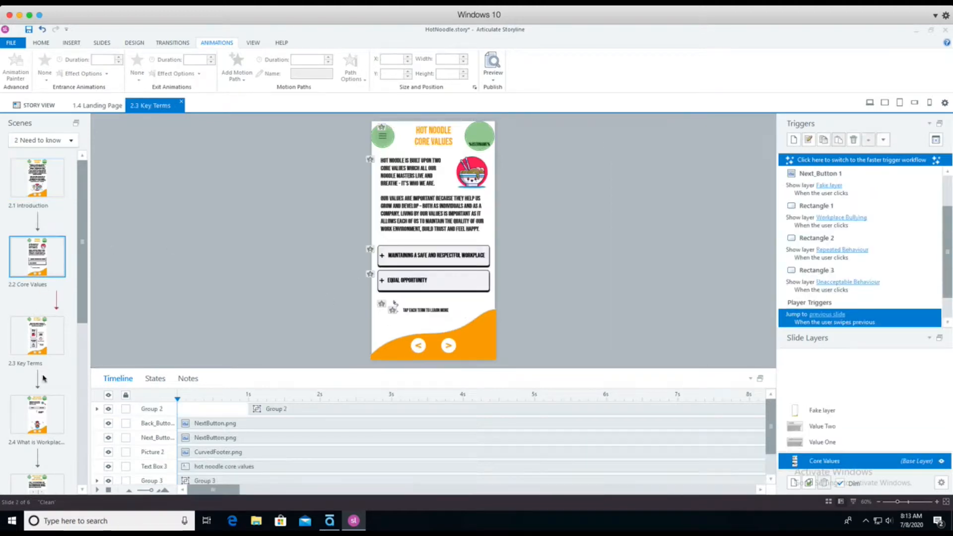
pyautogui.press('Down')
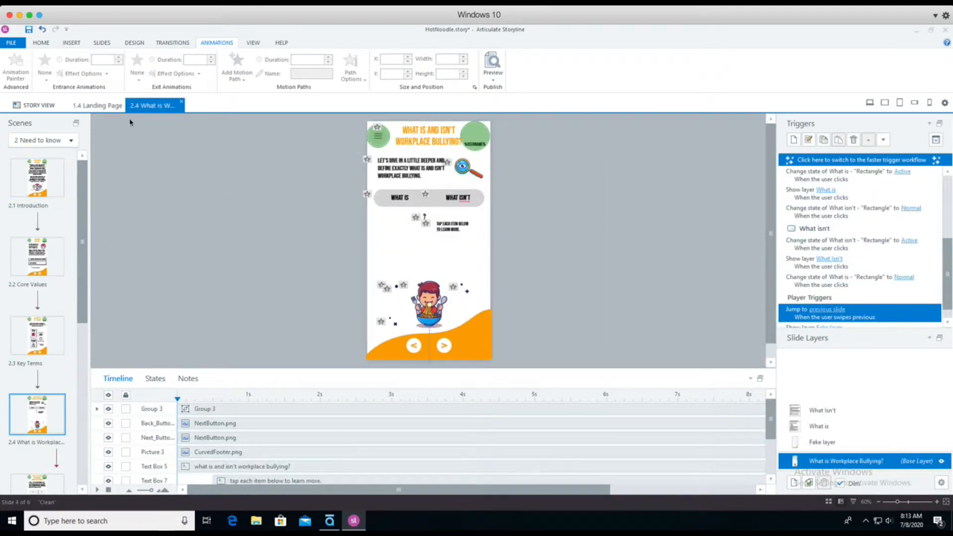
pyautogui.click(99, 105)
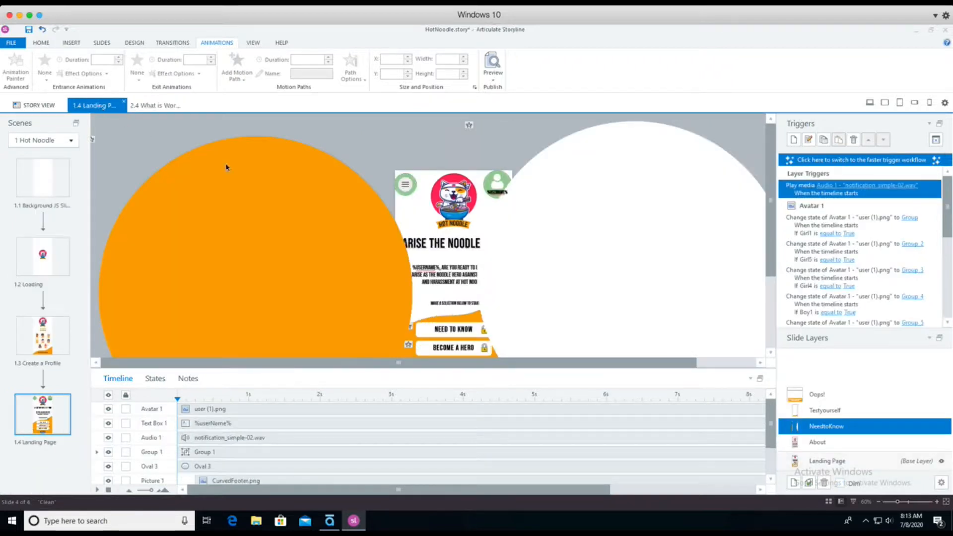
# Compare the header icons and the two circles on the NeedtoKnow layer with the header area of slide 2.4.
pyautogui.scroll(-3, 349, 173)
pyautogui.scroll(3, 351, 174)
pyautogui.moveTo(361, 149); pyautogui.dragTo(645, 245)
pyautogui.click(450, 165)
pyautogui.click(554, 209)
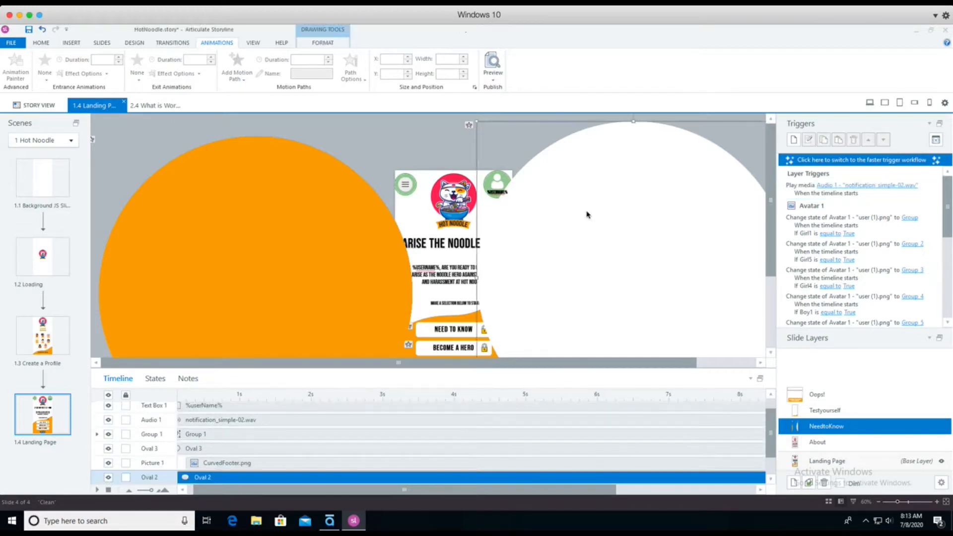
pyautogui.keyDown('shift'); pyautogui.click(374, 204); pyautogui.keyUp('shift')
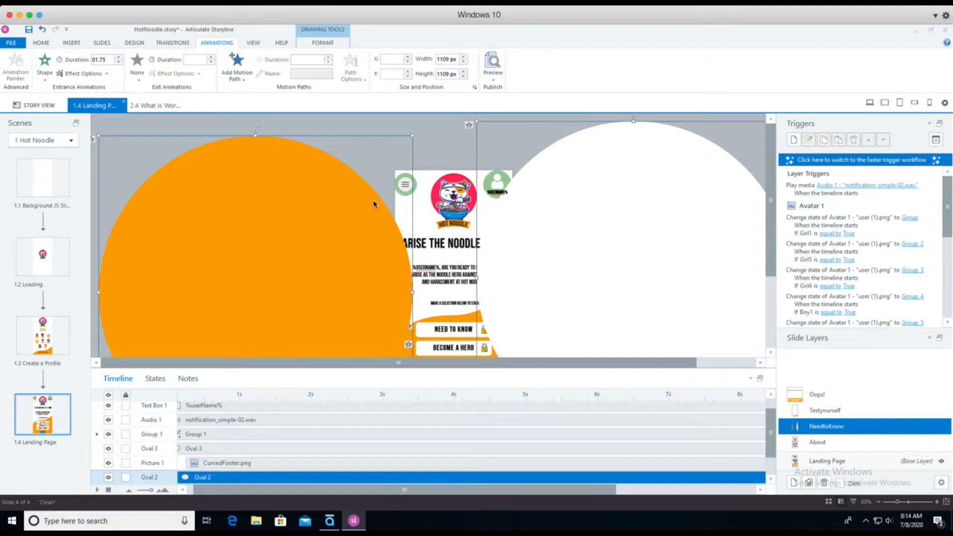
pyautogui.click(171, 105)
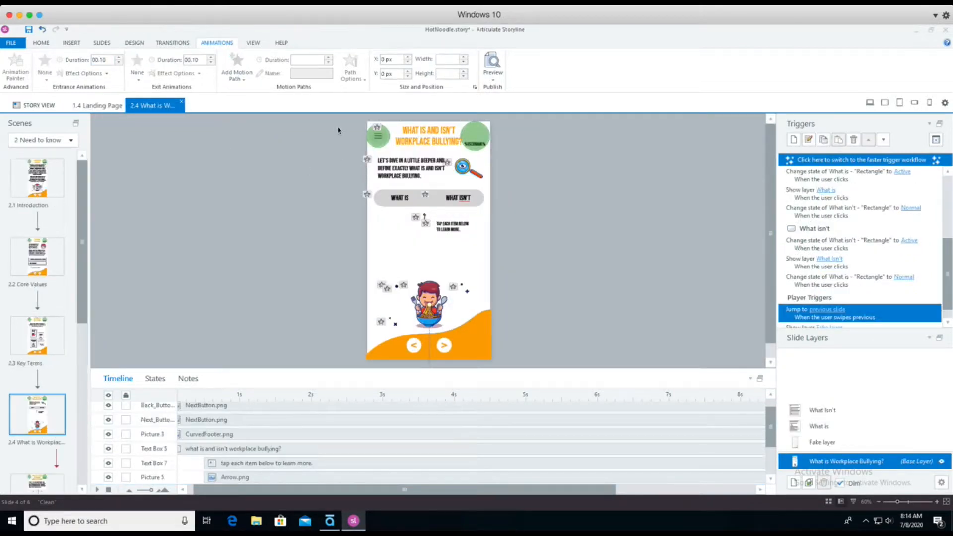
pyautogui.moveTo(338, 130); pyautogui.dragTo(561, 206)
pyautogui.hotkey('ctrl', 'g')
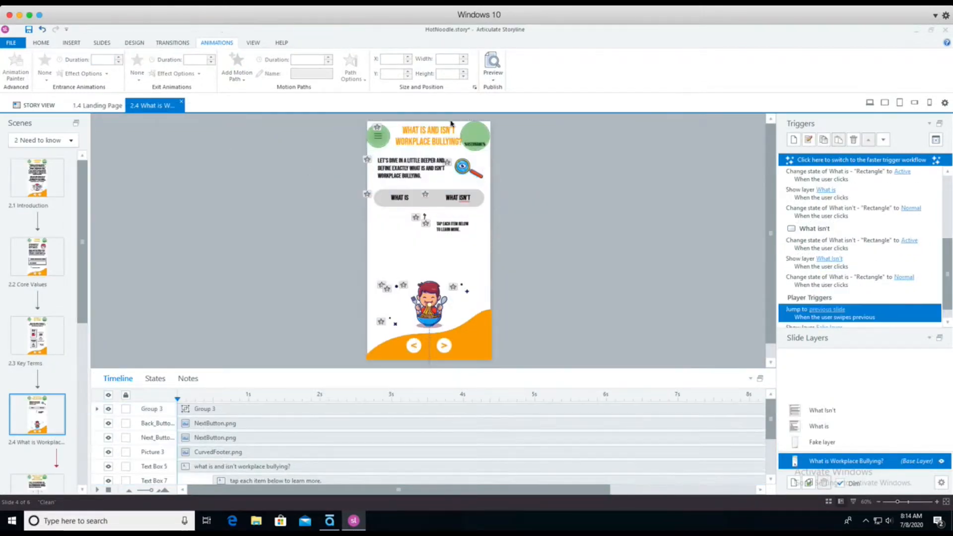
pyautogui.click(83, 107)
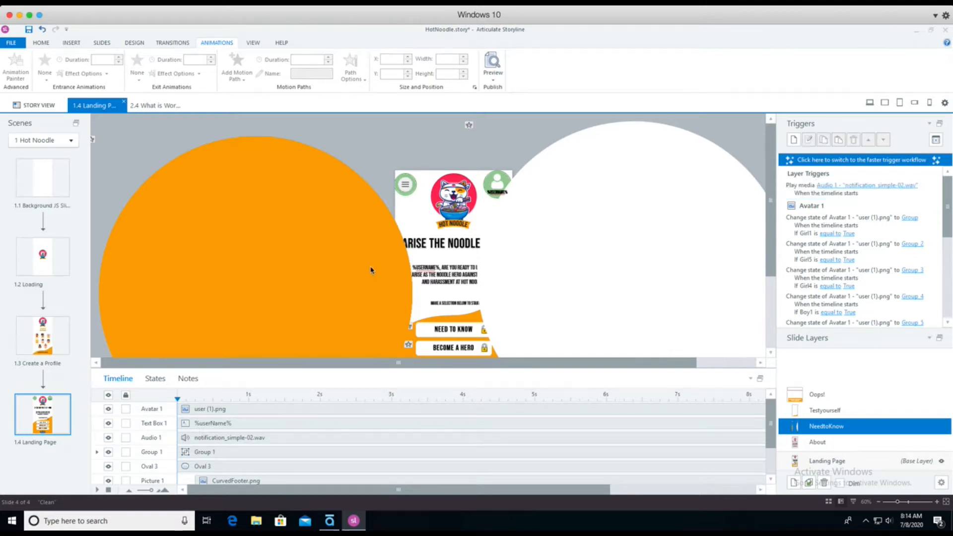
# Examine the timeline start points of the second oval and the footer picture, and the footer's jump trigger settings, without changing them.
pyautogui.click(211, 480)
pyautogui.click(205, 463)
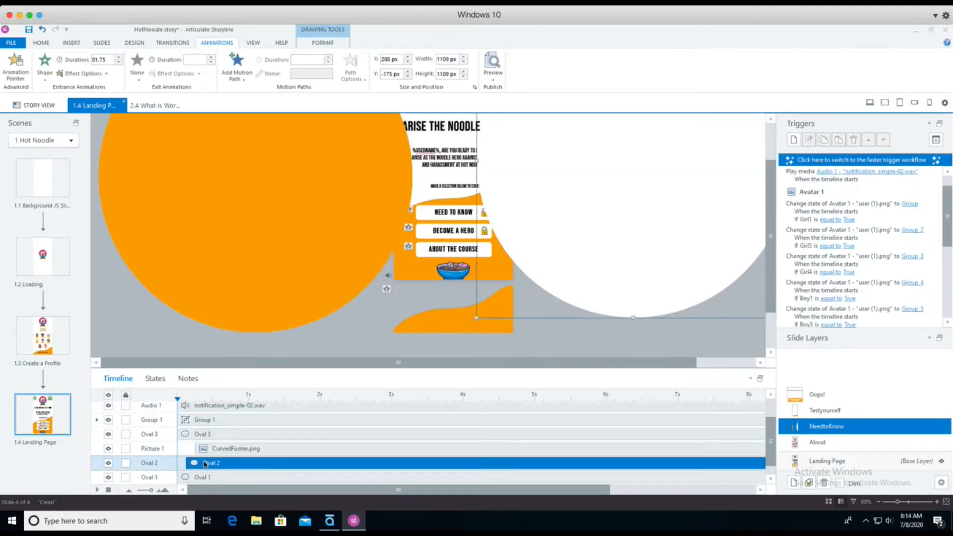
pyautogui.click(215, 450)
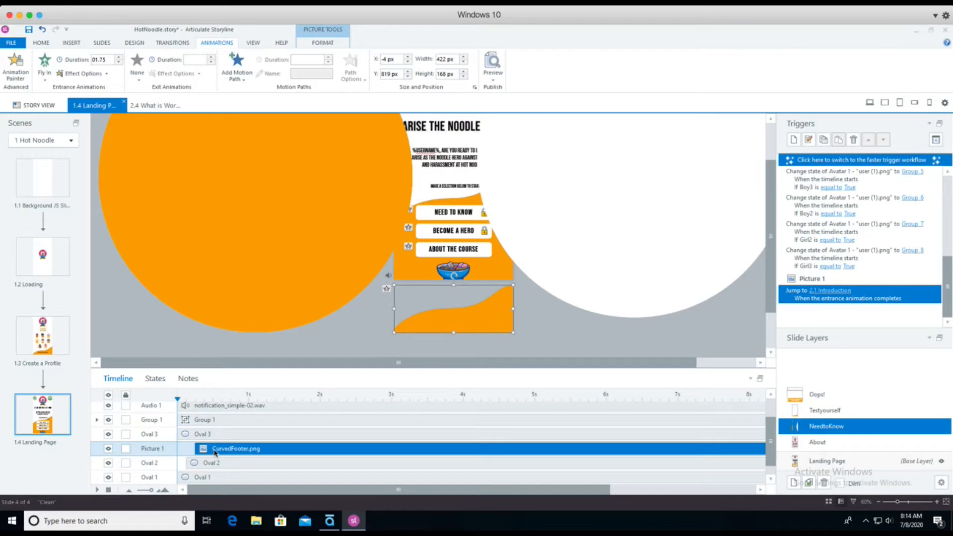
pyautogui.doubleClick(797, 298)
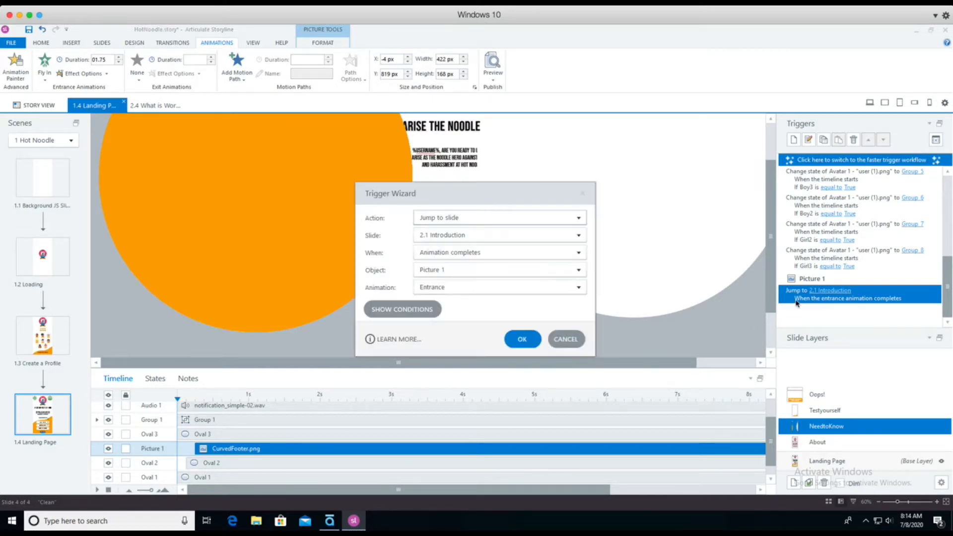
pyautogui.press('Escape')
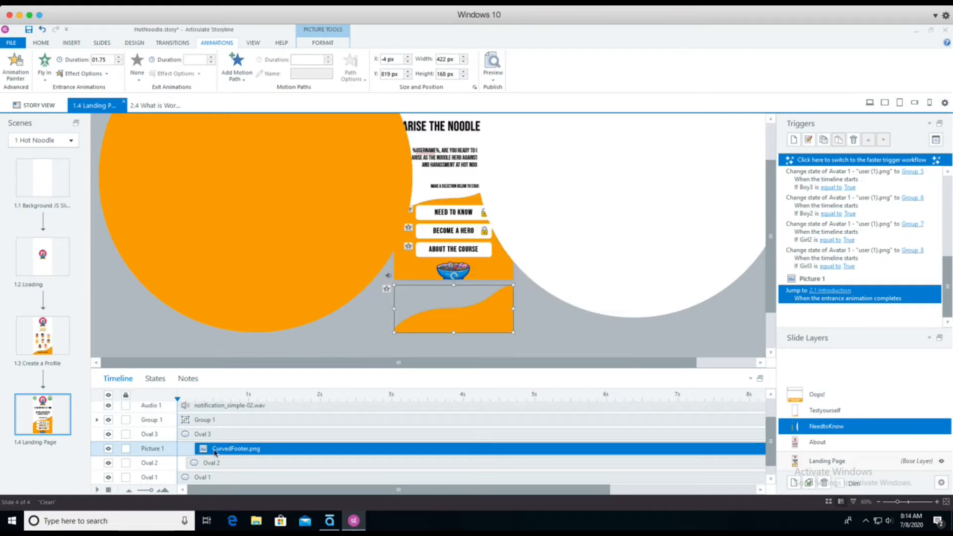
pyautogui.doubleClick(797, 300)
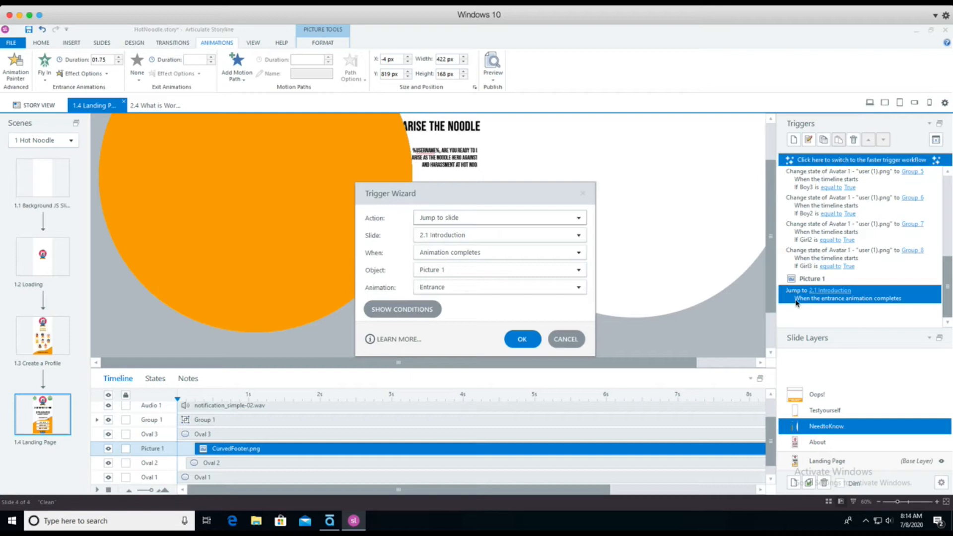
pyautogui.click(566, 341)
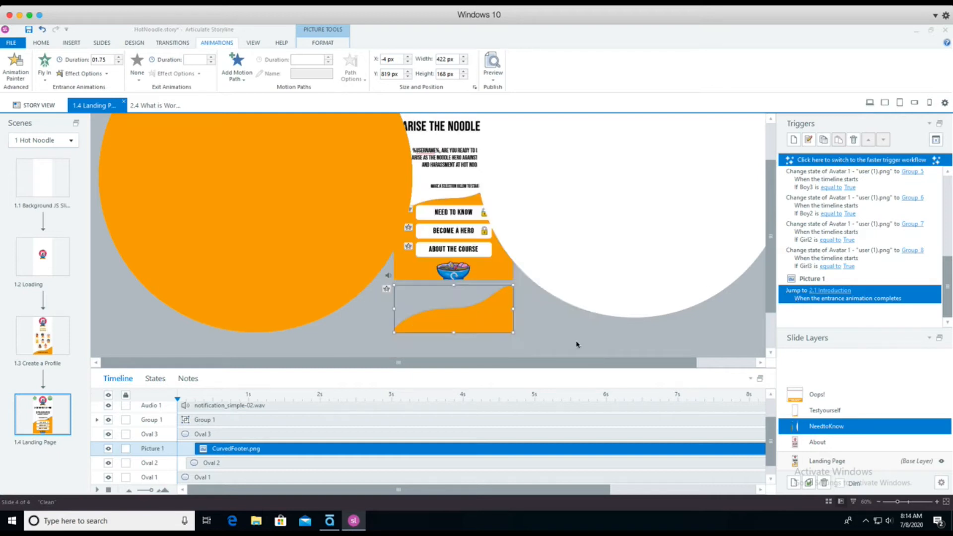
pyautogui.click(567, 342)
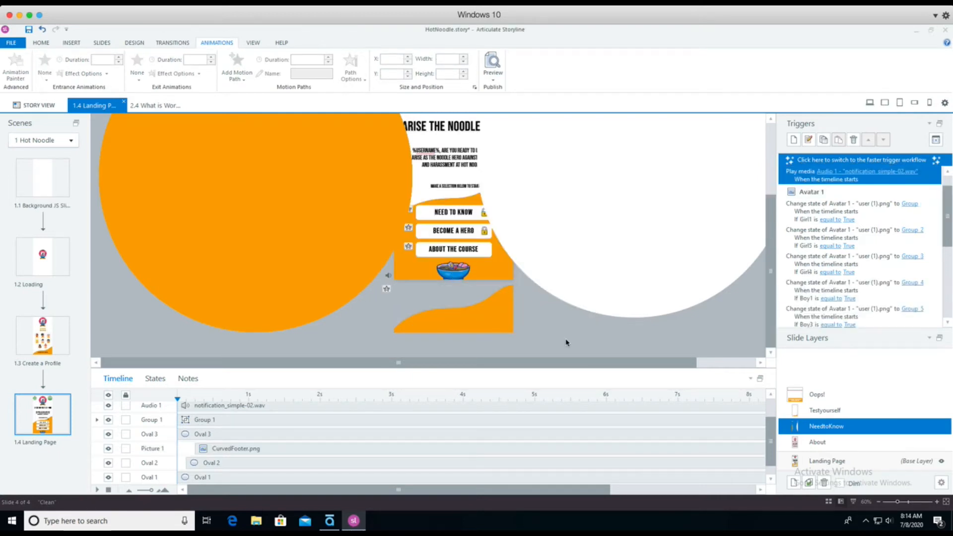